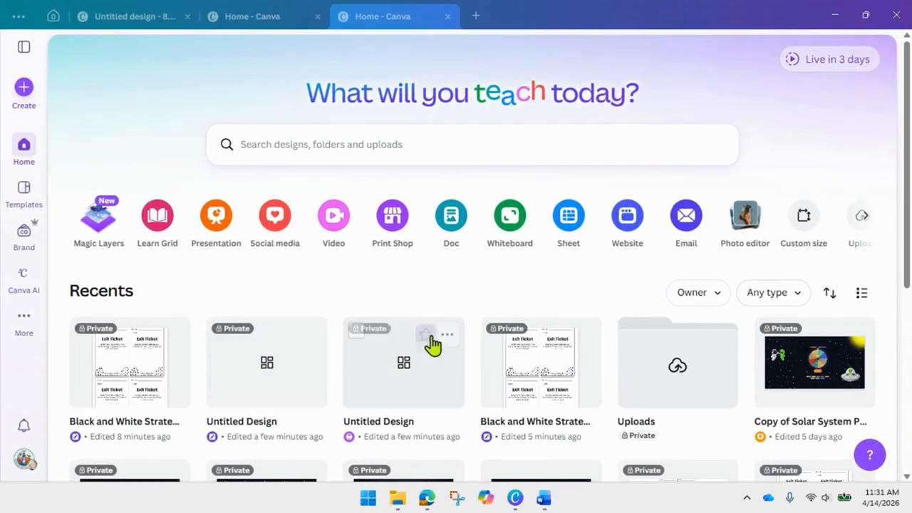
Step: Search the existing designs for "exit slips"
{"action": "left_click", "coordinate": [312, 147]}
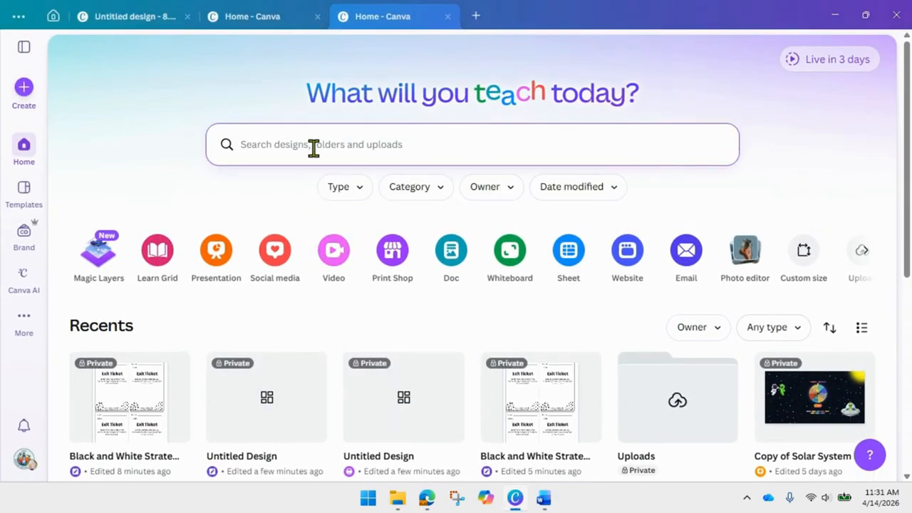
{"action": "type", "text": "exit"}
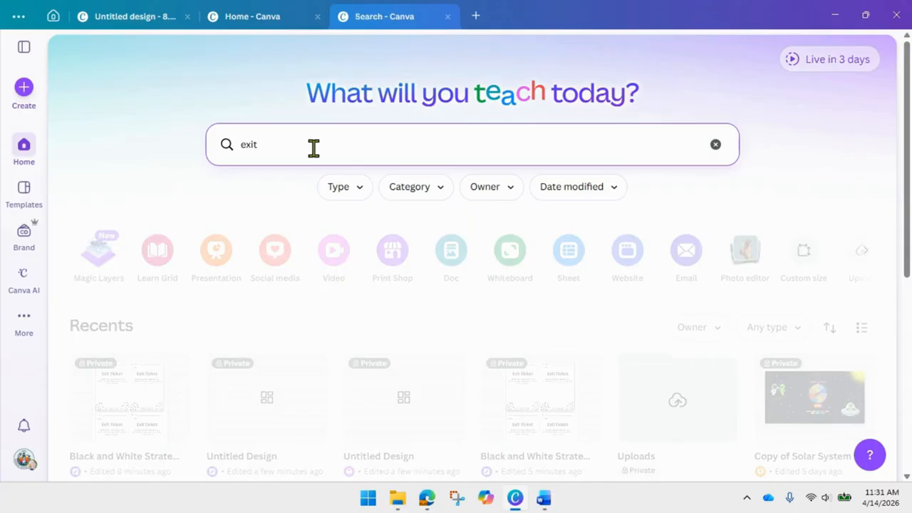
{"action": "type", "text": " slips"}
{"action": "key", "text": "Return"}
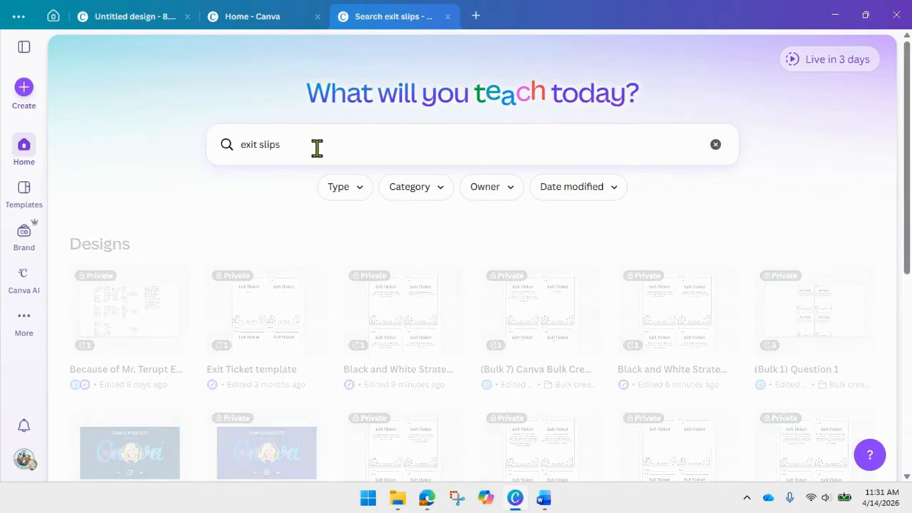
Step: Search the template library for "exit slips"
{"action": "left_click", "coordinate": [23, 196]}
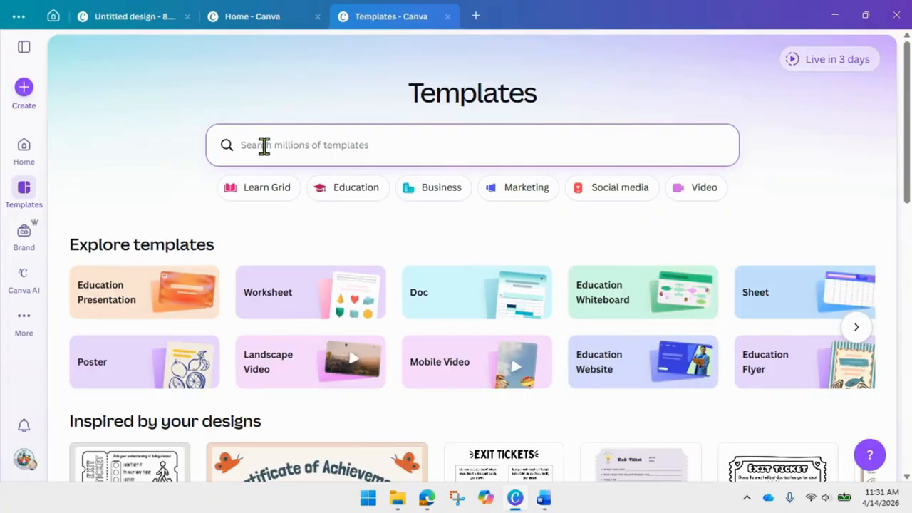
{"action": "type", "text": "exit slip"}
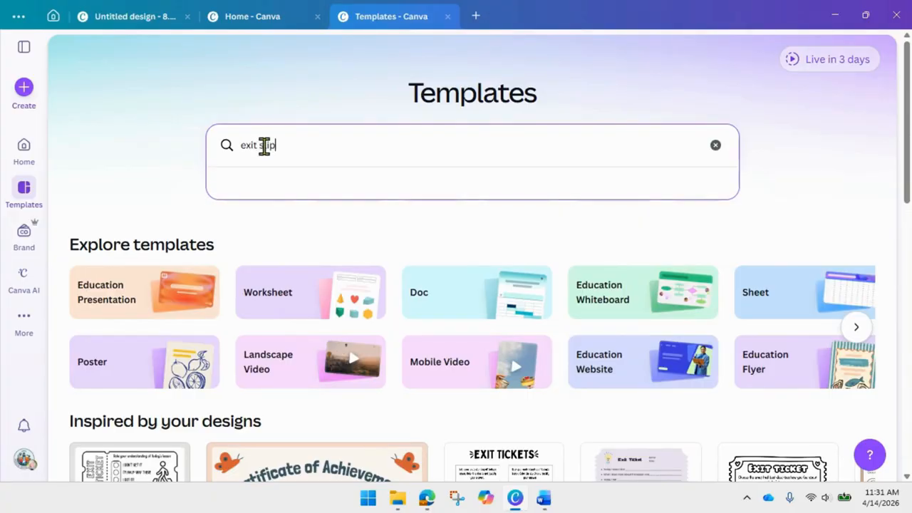
{"action": "key", "text": "Return"}
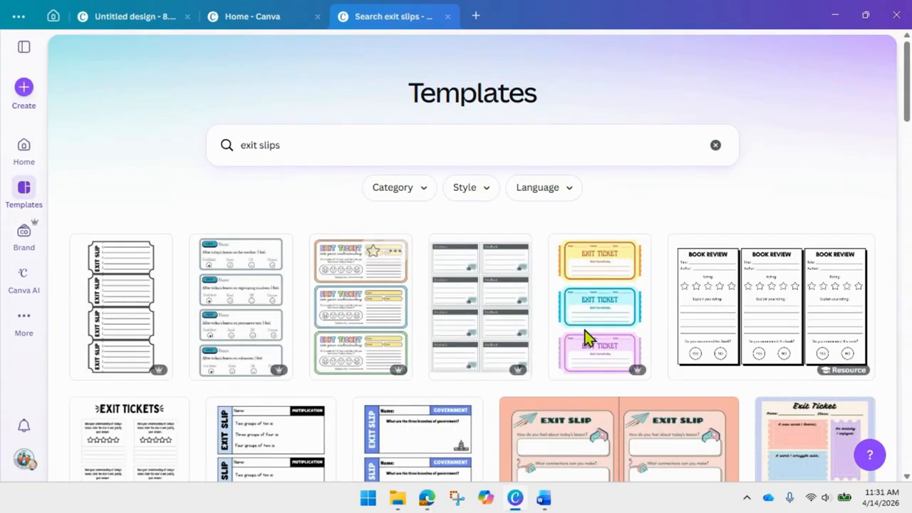
Step: Open the black-and-white Exit Ticket template with four tickets per page as a new editable design
{"action": "scroll", "coordinate": [603, 348], "scroll_direction": "down", "scroll_amount": 2}
{"action": "scroll", "coordinate": [602, 347], "scroll_direction": "down", "scroll_amount": 8}
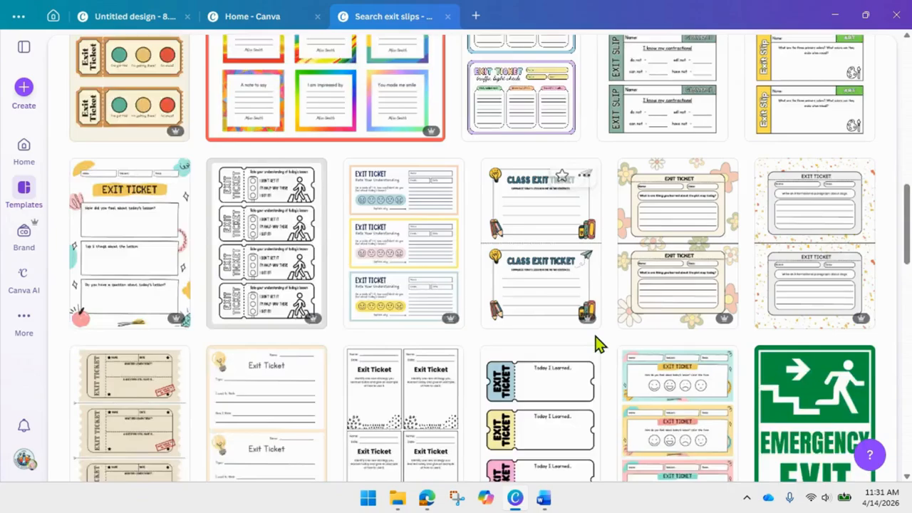
{"action": "scroll", "coordinate": [594, 345], "scroll_direction": "down", "scroll_amount": 2}
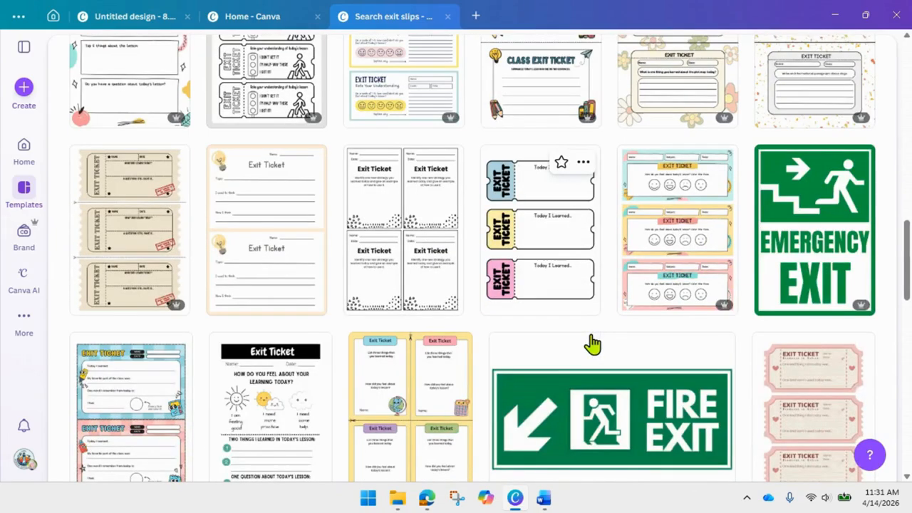
{"action": "left_click", "coordinate": [440, 200]}
{"action": "left_click", "coordinate": [643, 211]}
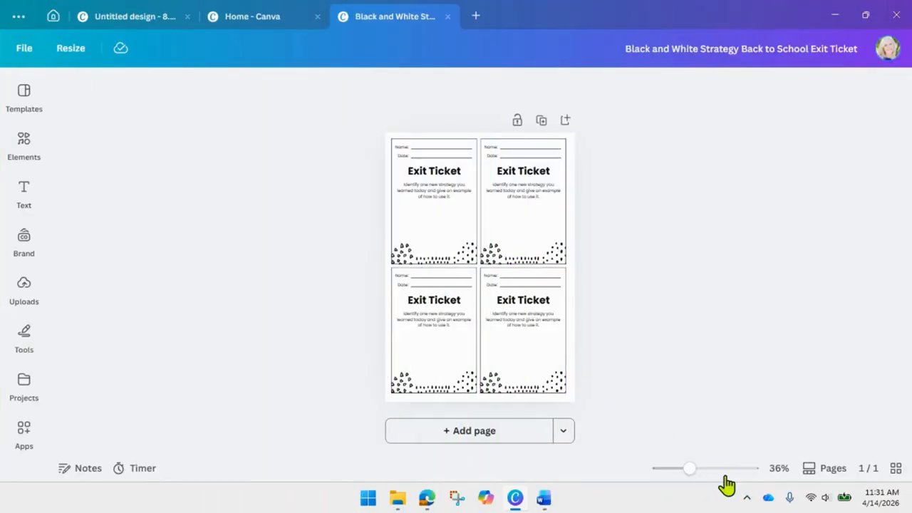
Step: Replace the prompt text on the four exit tickets with the placeholders 1, 2, 3 and 4
{"action": "left_click_drag", "start_coordinate": [727, 471], "coordinate": [650, 468]}
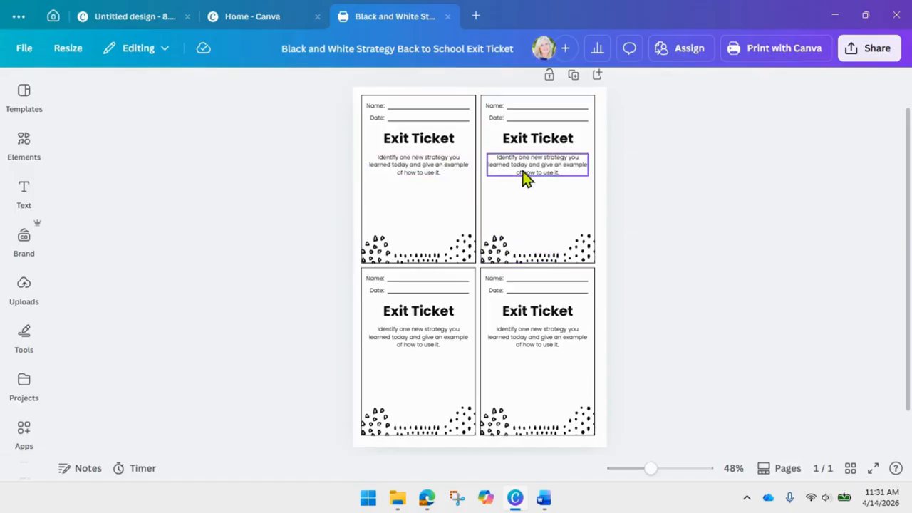
{"action": "left_click", "coordinate": [426, 166]}
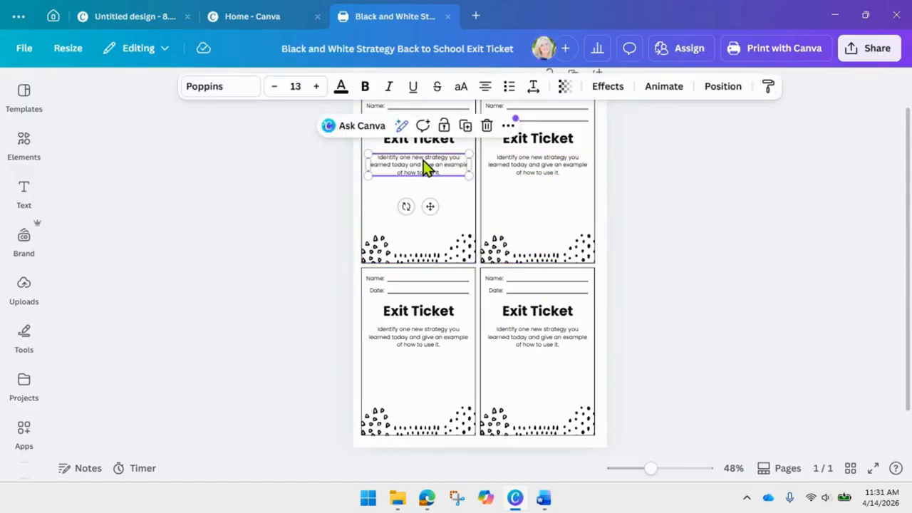
{"action": "triple_click", "coordinate": [425, 166]}
{"action": "key", "text": "BackSpace"}
{"action": "triple_click", "coordinate": [538, 165]}
{"action": "key", "text": "BackSpace"}
{"action": "type", "text": "2"}
{"action": "triple_click", "coordinate": [418, 339]}
{"action": "key", "text": "BackSpace"}
{"action": "type", "text": "3"}
{"action": "triple_click", "coordinate": [535, 344]}
{"action": "key", "text": "BackSpace"}
{"action": "type", "text": "4"}
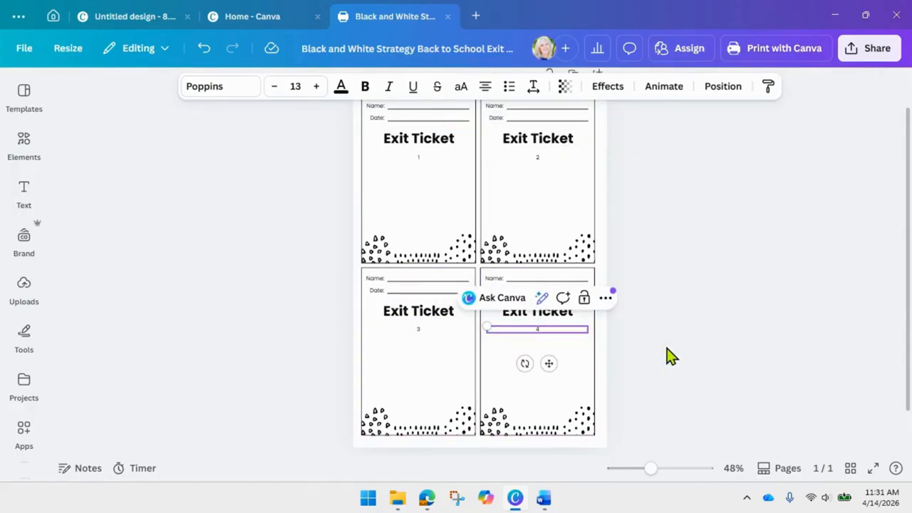
{"action": "left_click", "coordinate": [670, 356]}
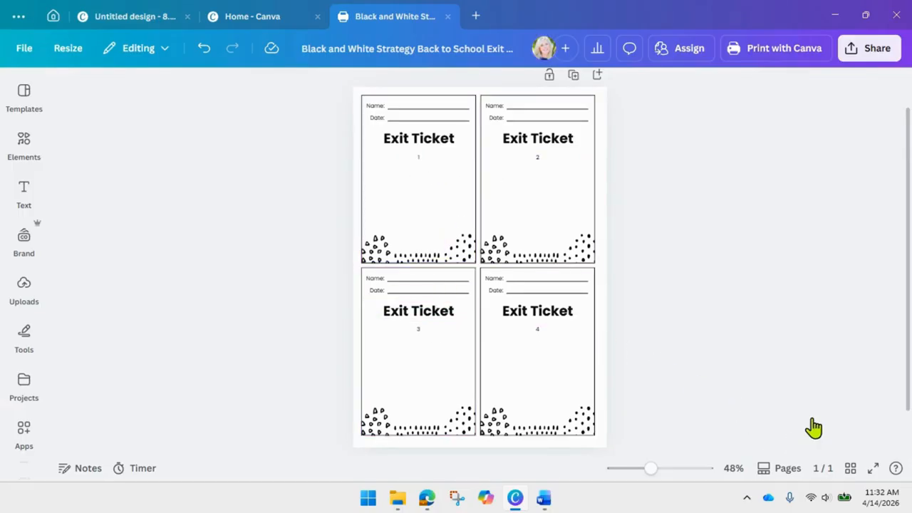
Step: Rename the exit ticket design as "exit ticket 1"
{"action": "left_click", "coordinate": [346, 50]}
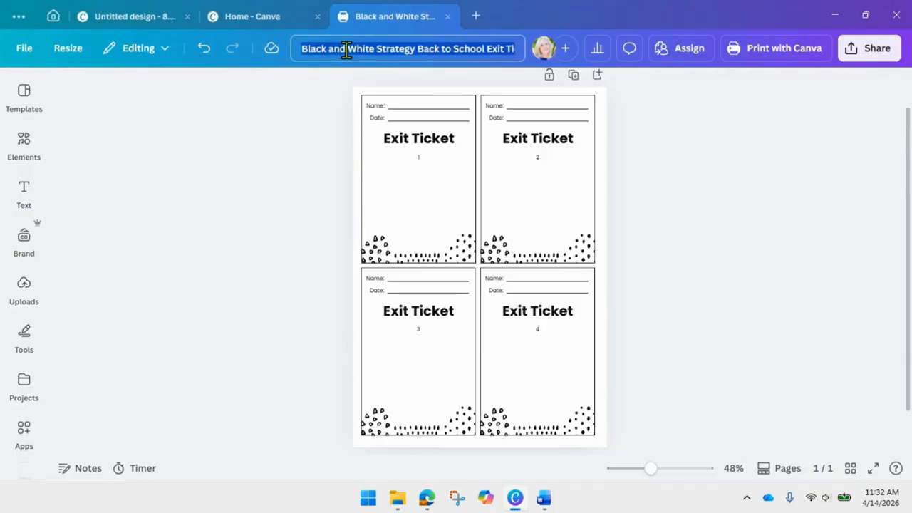
{"action": "type", "text": "exit ticket"}
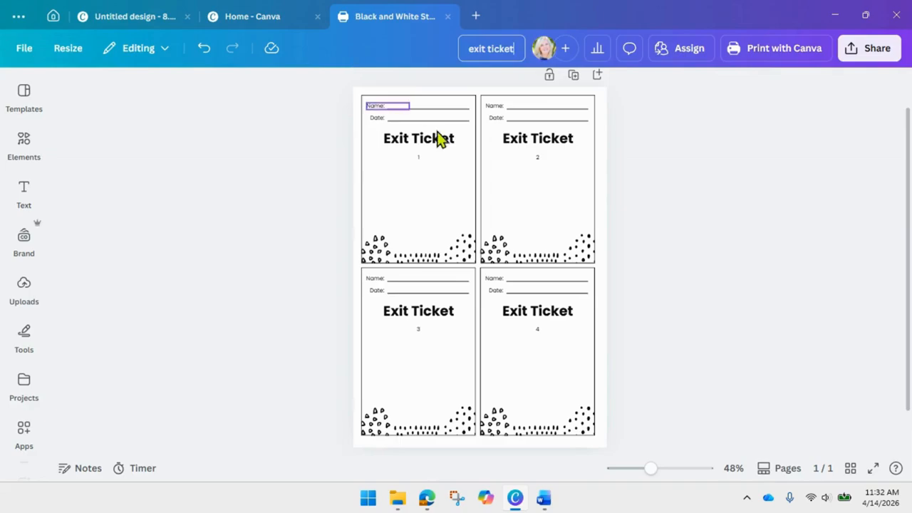
{"action": "type", "text": " 1"}
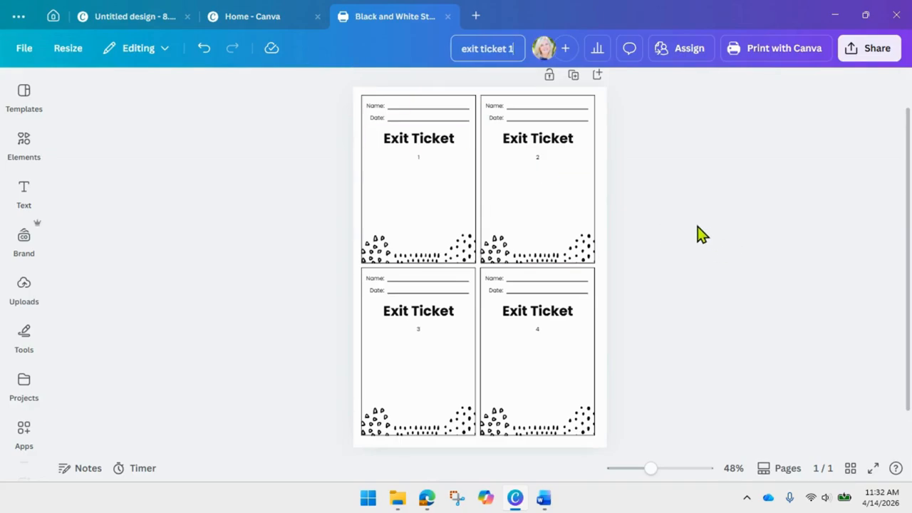
{"action": "key", "text": "Return"}
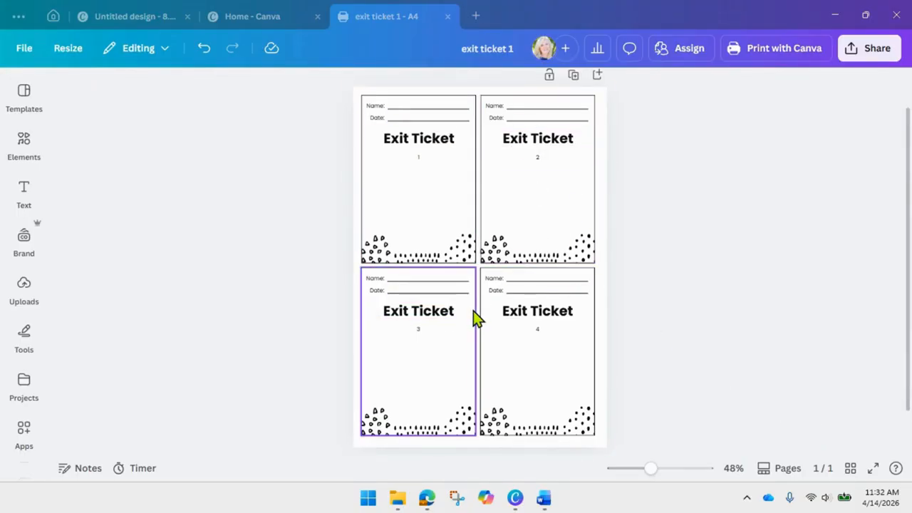
Step: Create a blank sheet and enter the headings 1, 2, 3 and 4 in cells A1 to D1
{"action": "left_click", "coordinate": [254, 25]}
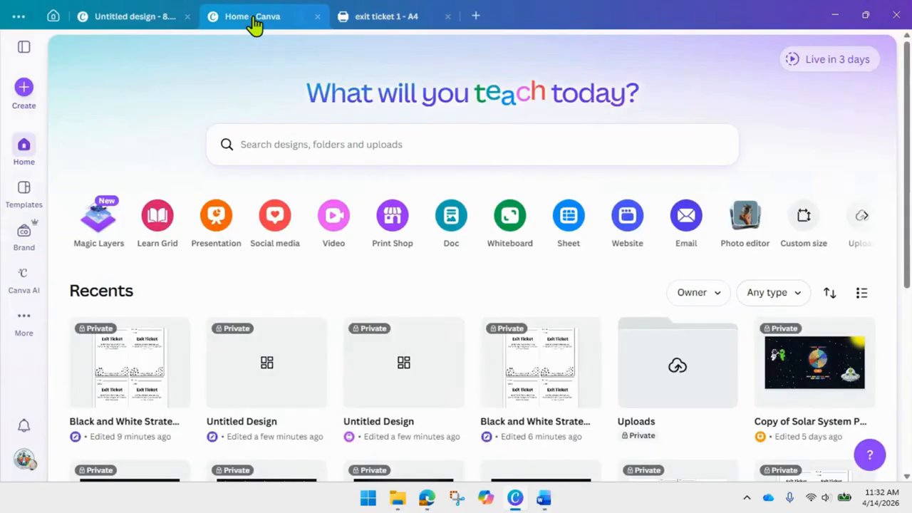
{"action": "left_click", "coordinate": [572, 225]}
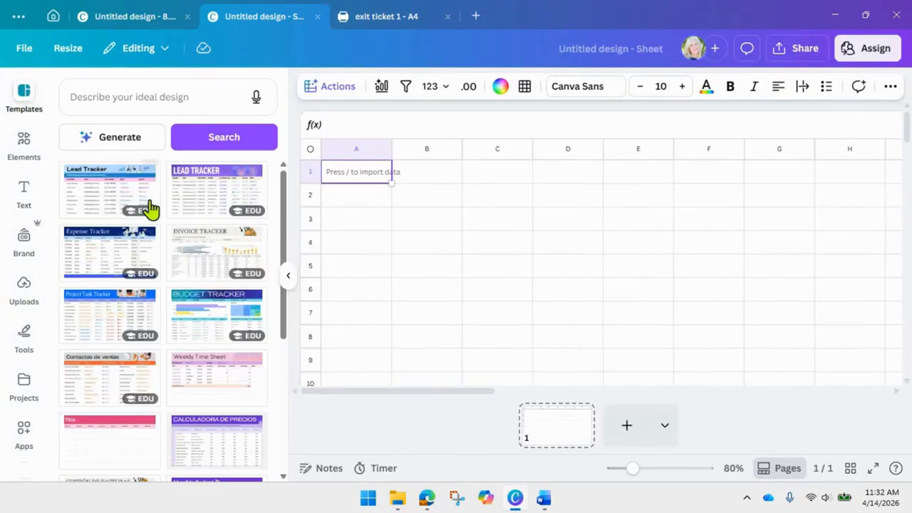
{"action": "left_click", "coordinate": [288, 275]}
{"action": "double_click", "coordinate": [125, 173]}
{"action": "type", "text": "1"}
{"action": "left_click", "coordinate": [178, 181]}
{"action": "type", "text": "2"}
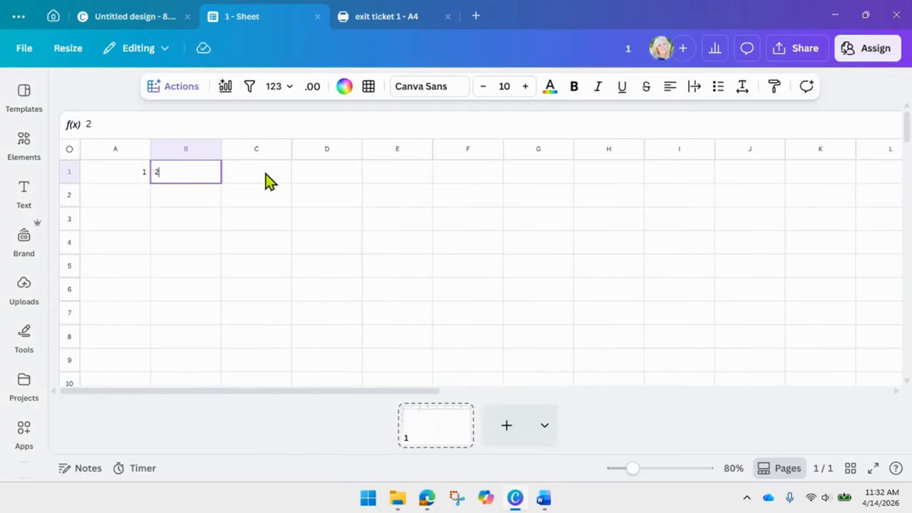
{"action": "left_click", "coordinate": [265, 181]}
{"action": "type", "text": "3"}
{"action": "left_click", "coordinate": [322, 183]}
{"action": "type", "text": "4"}
Step: Use Magic Write to fill A2:D3 with eight word problems adding and subtracting fractions, including unlike denominators, varied in difficulty and following standard 5.nf.a.2
{"action": "left_click_drag", "start_coordinate": [167, 204], "coordinate": [314, 225]}
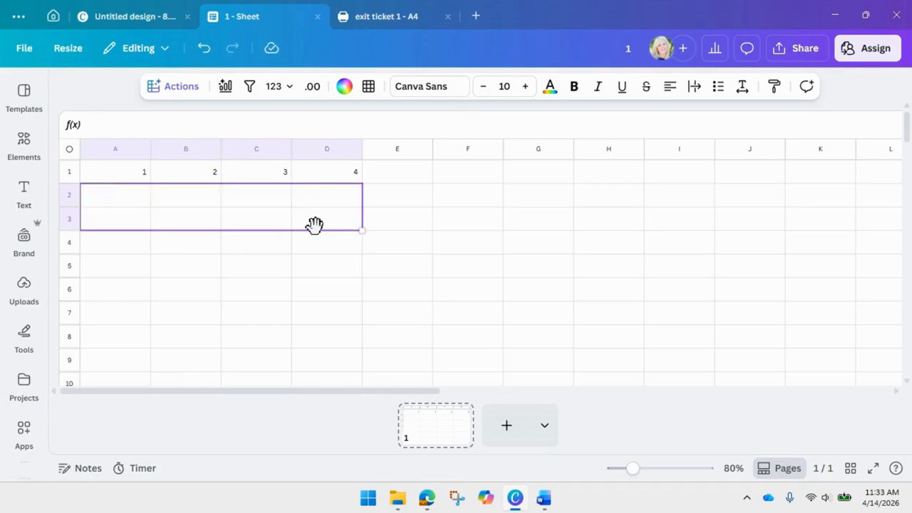
{"action": "left_click", "coordinate": [183, 97]}
{"action": "scroll", "coordinate": [226, 228], "scroll_direction": "down", "scroll_amount": 3}
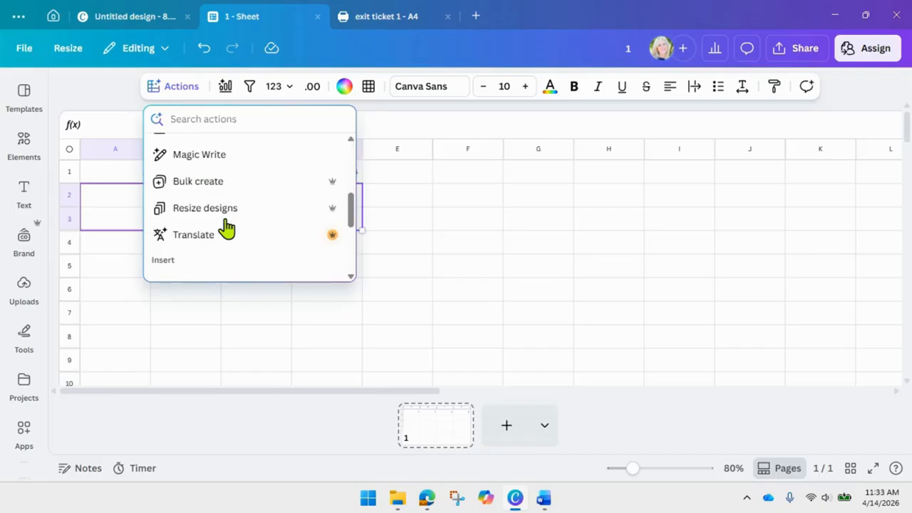
{"action": "left_click", "coordinate": [200, 155]}
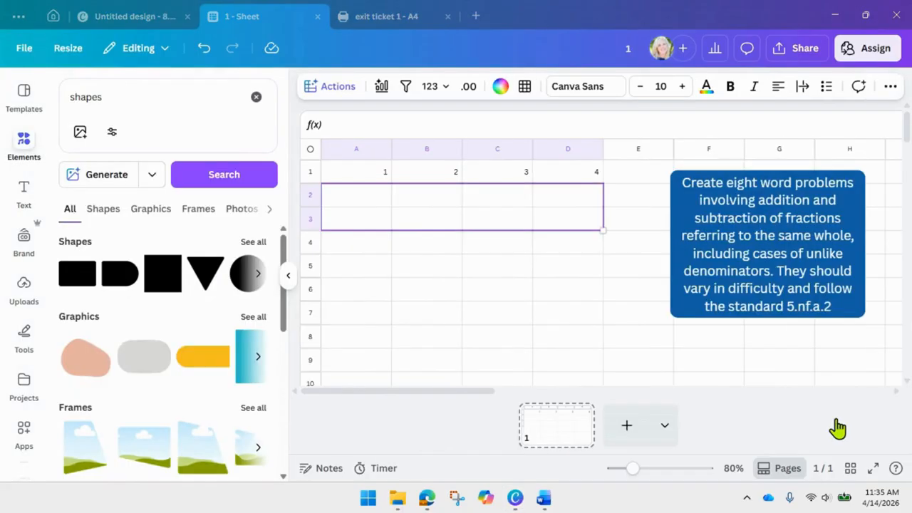
{"action": "left_click", "coordinate": [332, 89]}
{"action": "scroll", "coordinate": [381, 245], "scroll_direction": "down", "scroll_amount": 3}
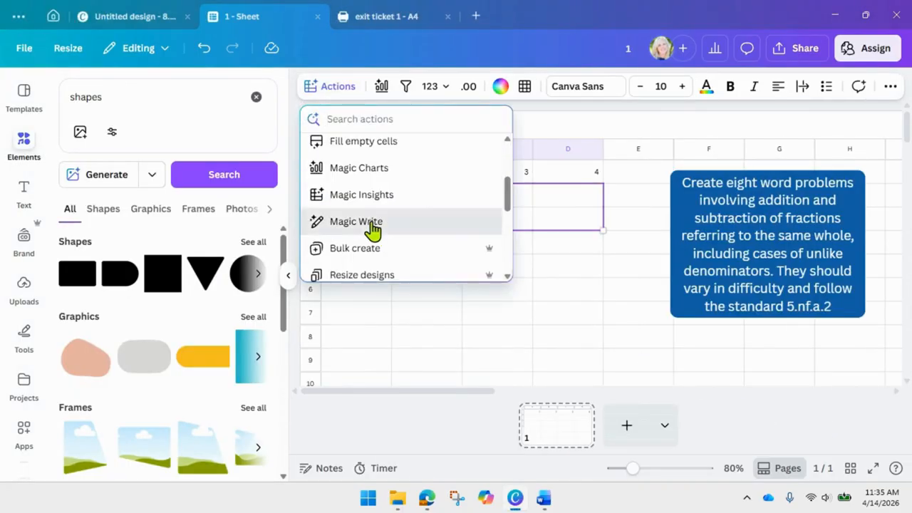
{"action": "left_click", "coordinate": [376, 227]}
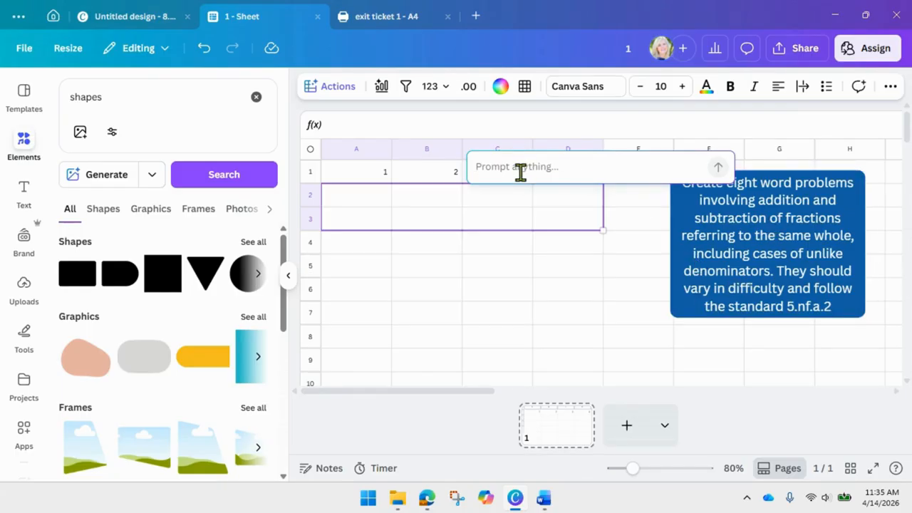
{"action": "key", "text": "ctrl+v"}
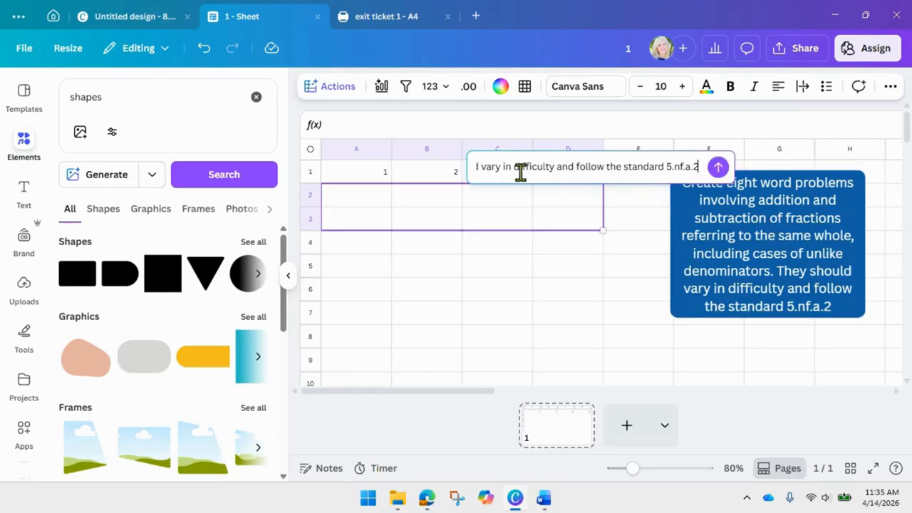
{"action": "left_click", "coordinate": [718, 168]}
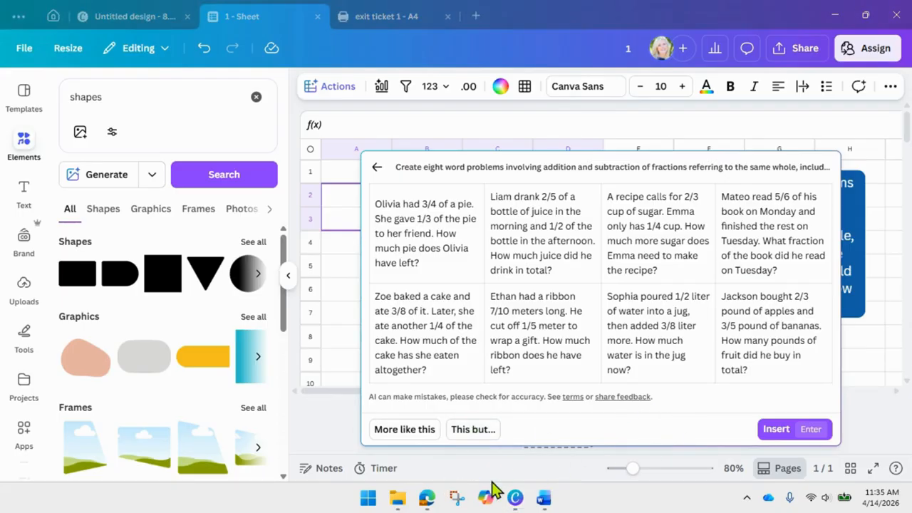
{"action": "left_click", "coordinate": [778, 432]}
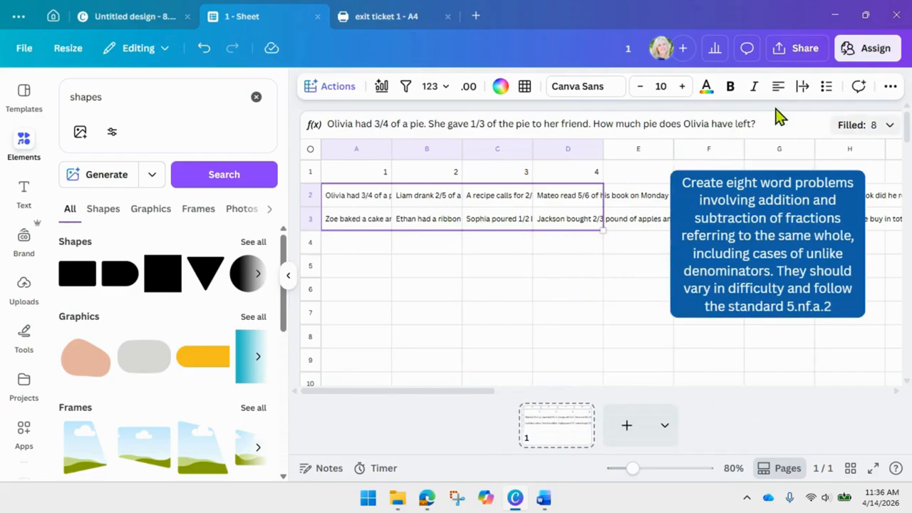
Step: Wrap the text of the word problems in A2:D3 and delete the blue prompt shape from the sheet
{"action": "left_click", "coordinate": [803, 87]}
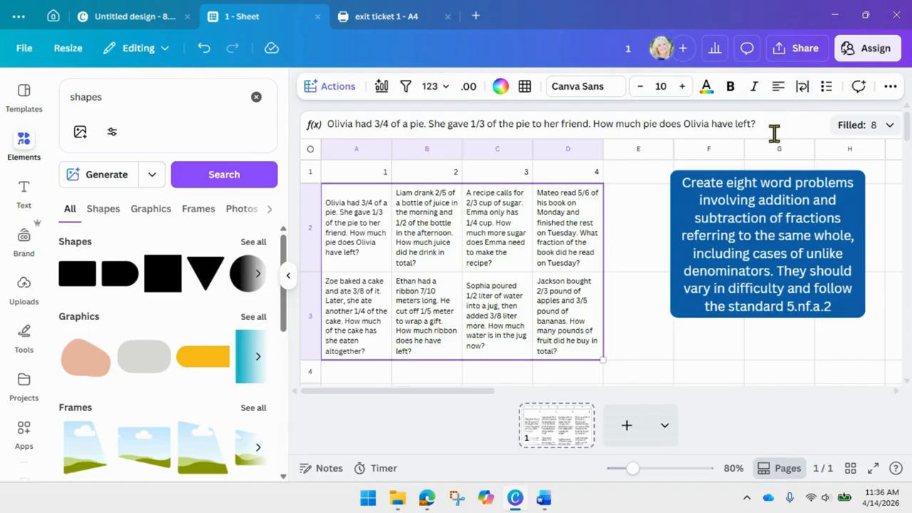
{"action": "left_click", "coordinate": [689, 213]}
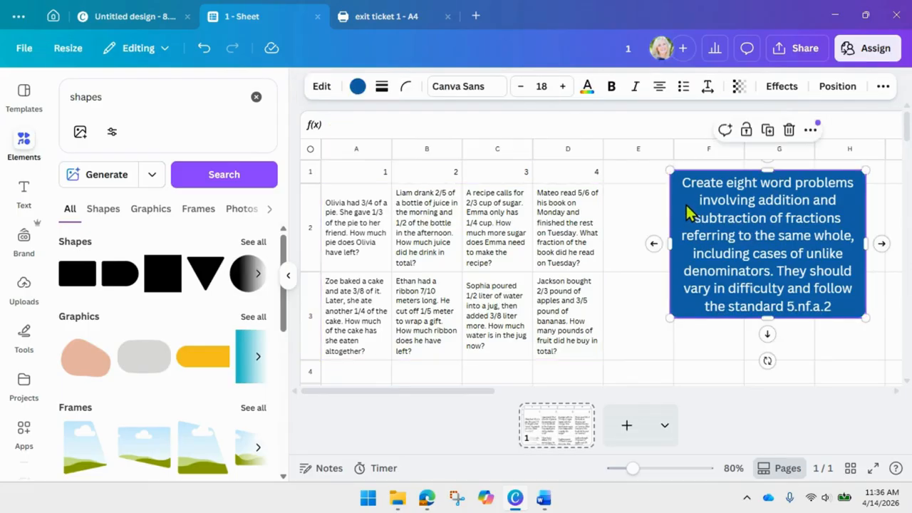
{"action": "key", "text": "Delete"}
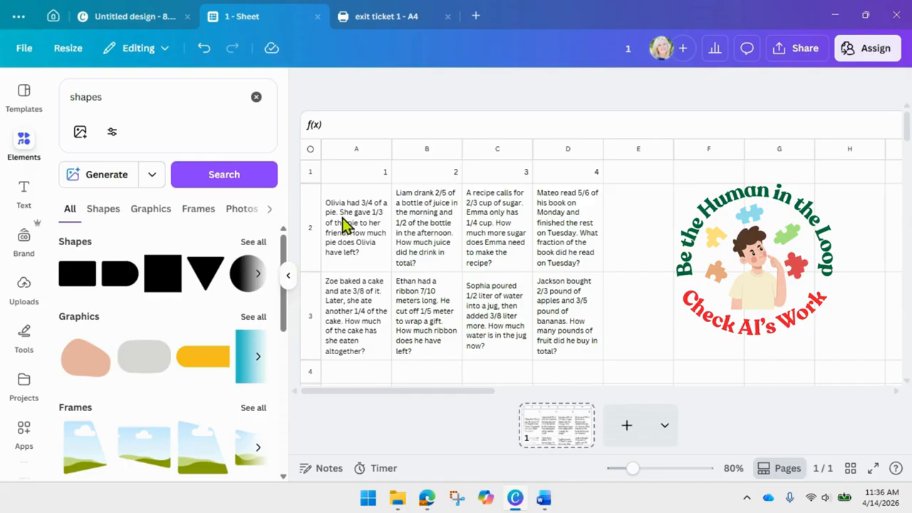
{"action": "left_click", "coordinate": [631, 180]}
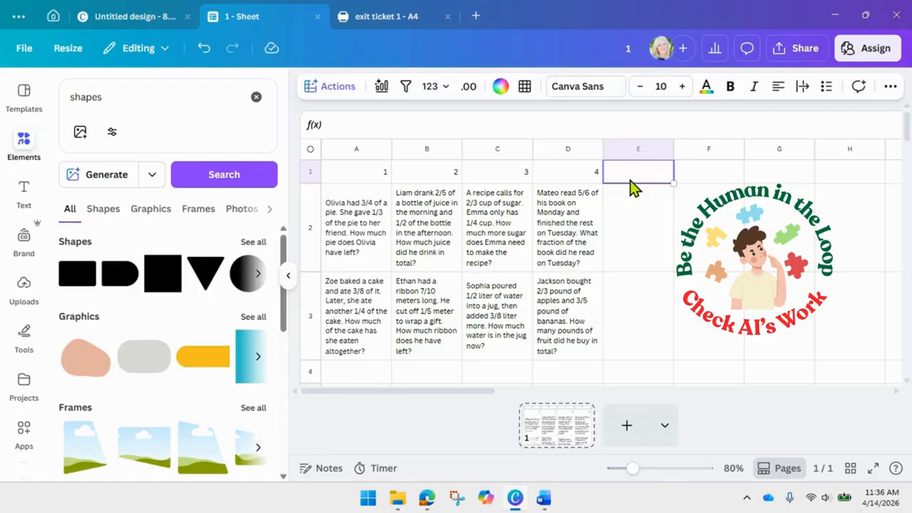
{"action": "left_click", "coordinate": [643, 265]}
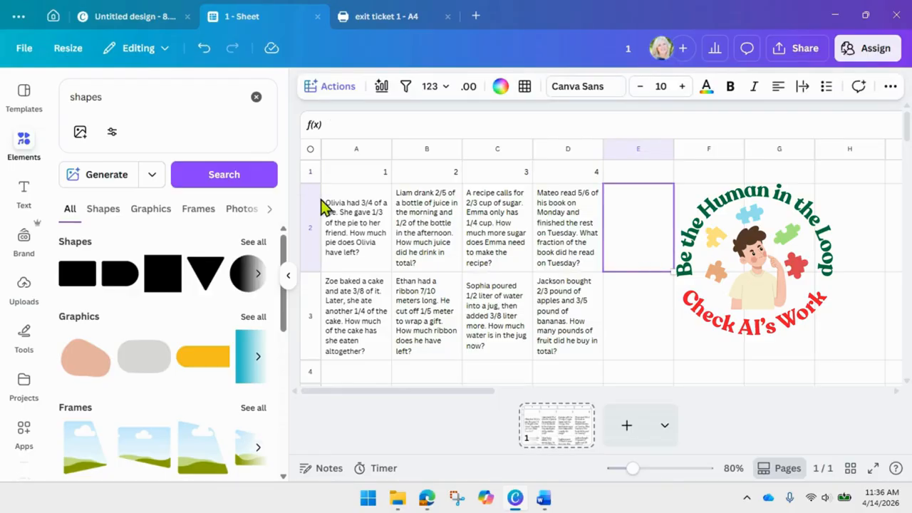
{"action": "left_click_drag", "start_coordinate": [361, 209], "coordinate": [576, 302]}
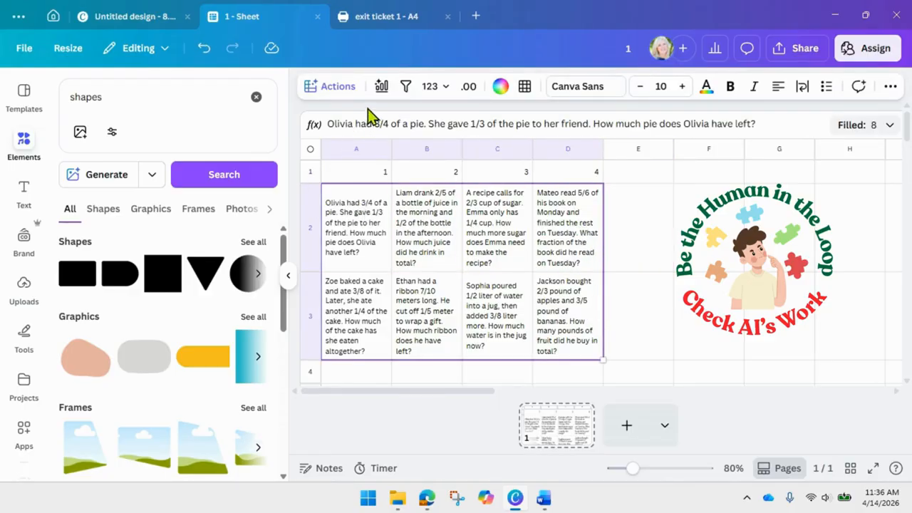
{"action": "left_click", "coordinate": [340, 96]}
{"action": "scroll", "coordinate": [396, 235], "scroll_direction": "down", "scroll_amount": 2}
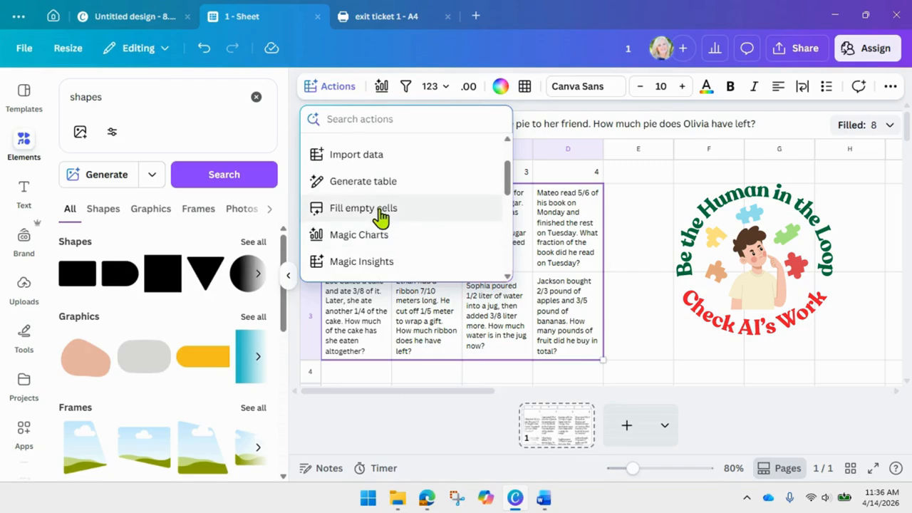
{"action": "left_click", "coordinate": [645, 311]}
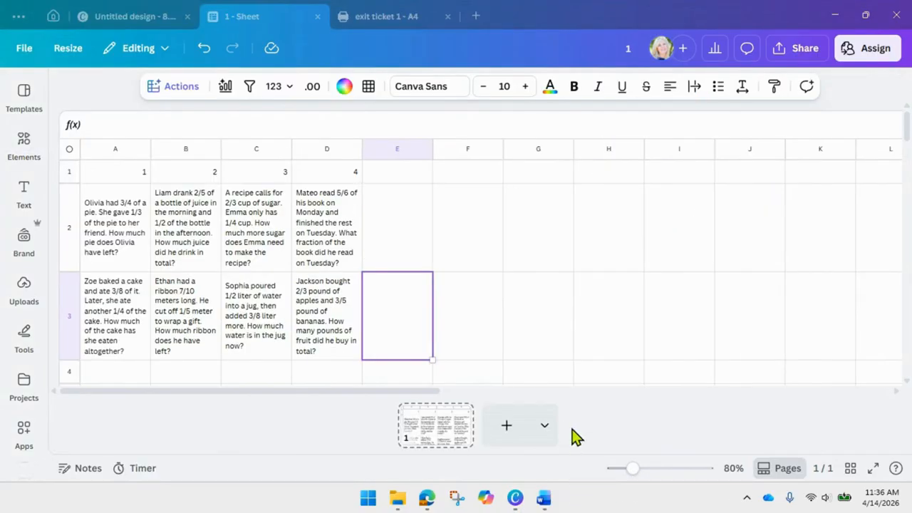
Step: Start Bulk create with the data range A1:D3 and choose the "exit ticket 1" design as the template
{"action": "left_click", "coordinate": [181, 97]}
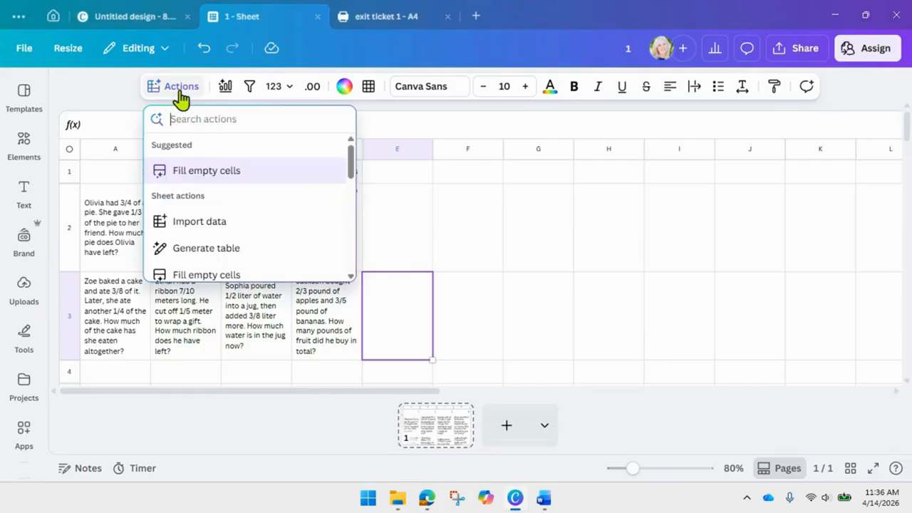
{"action": "scroll", "coordinate": [189, 214], "scroll_direction": "down", "scroll_amount": 3}
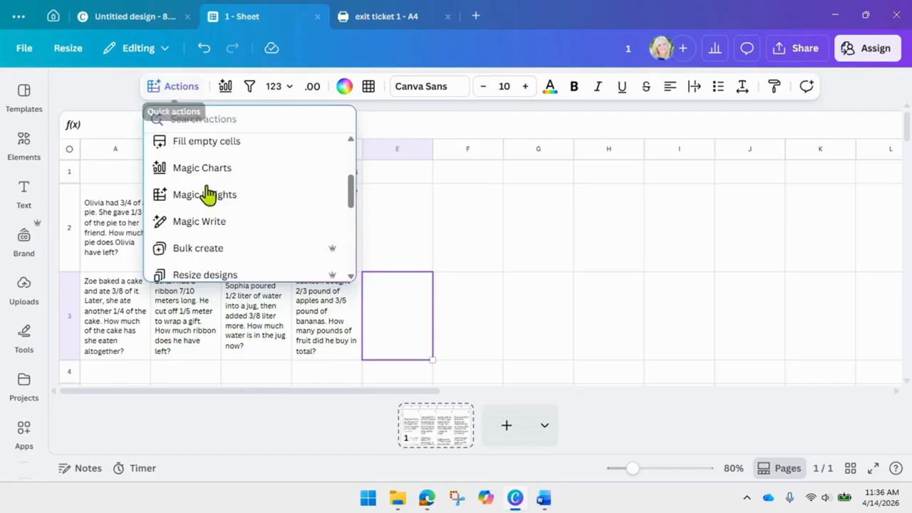
{"action": "left_click", "coordinate": [213, 251]}
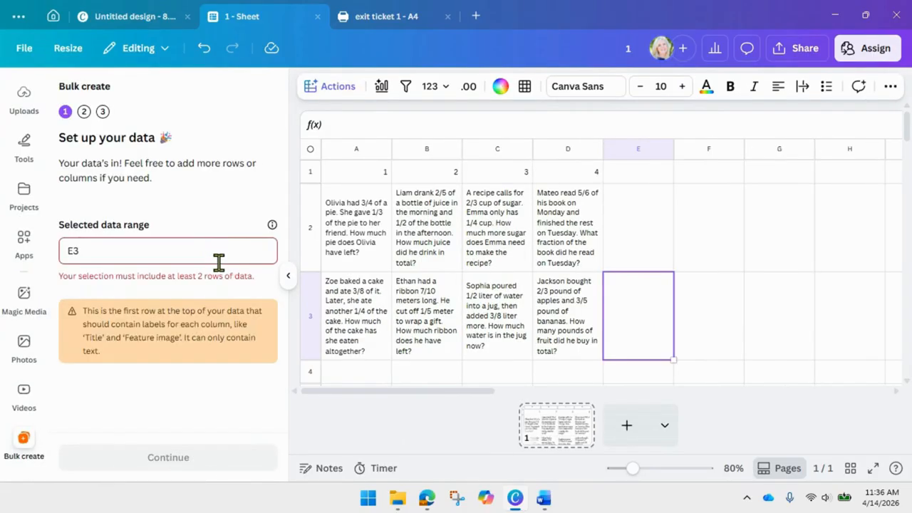
{"action": "left_click_drag", "start_coordinate": [355, 219], "coordinate": [570, 321]}
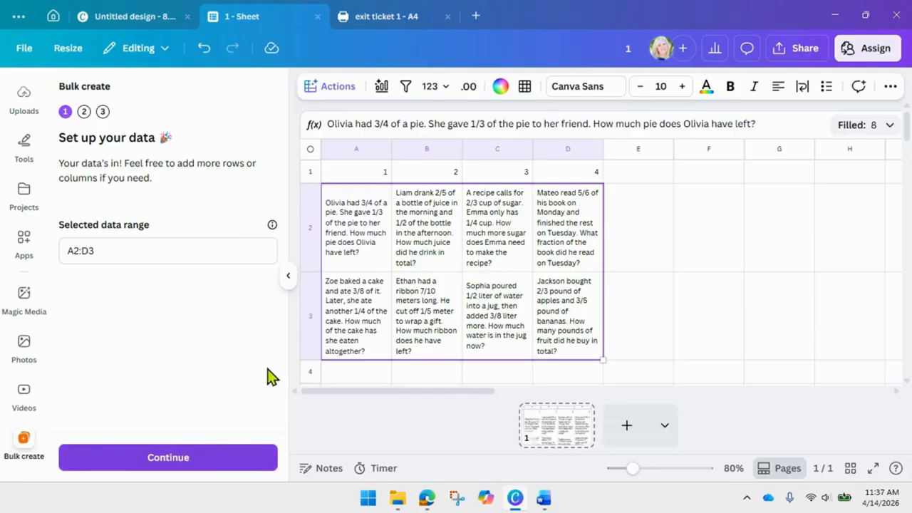
{"action": "left_click", "coordinate": [357, 235]}
{"action": "left_click", "coordinate": [355, 171]}
{"action": "left_click_drag", "start_coordinate": [355, 171], "coordinate": [584, 349]}
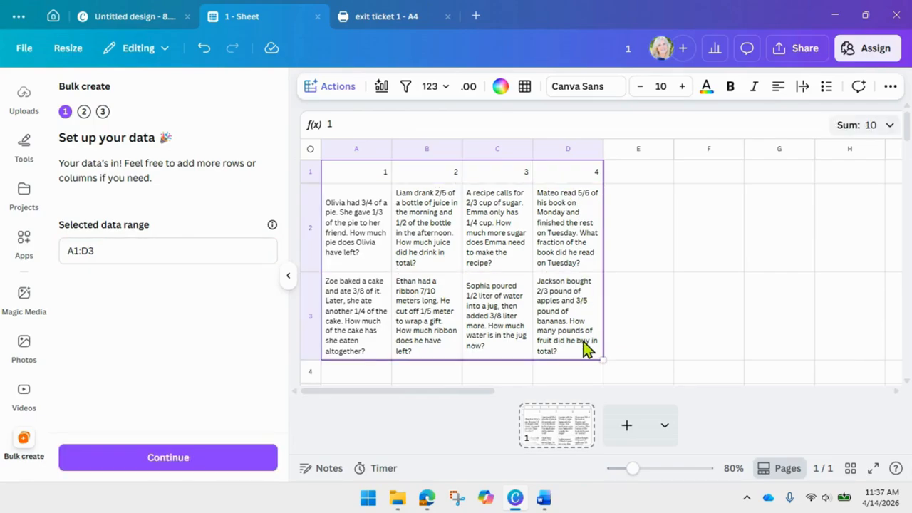
{"action": "left_click", "coordinate": [211, 464]}
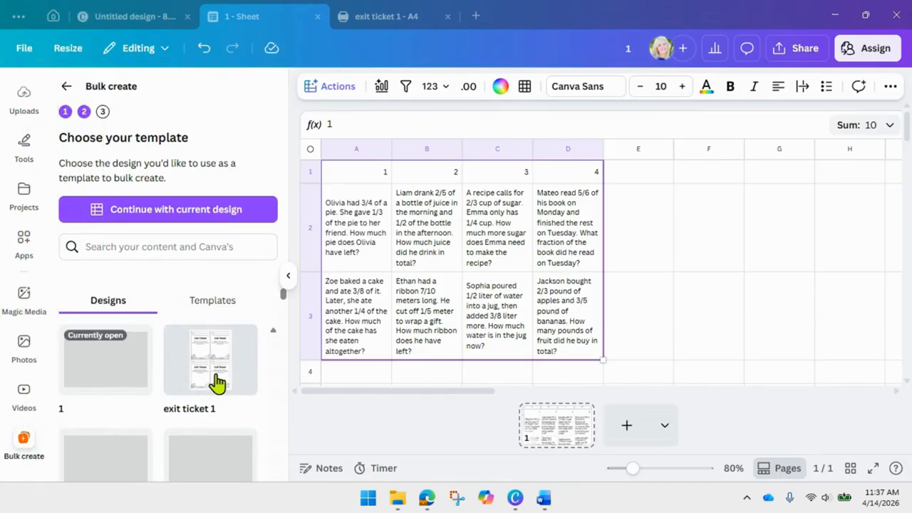
{"action": "left_click", "coordinate": [217, 382]}
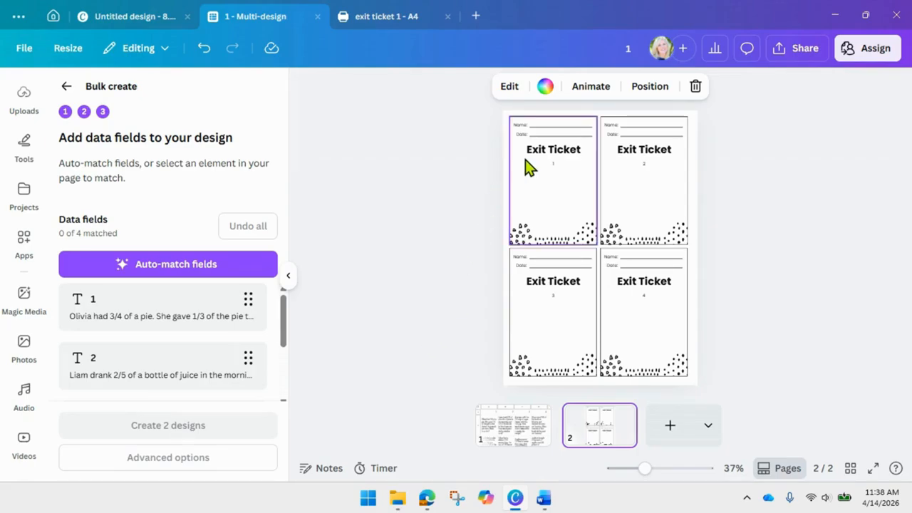
Step: Connect placeholders 1 and 2 on the upper exit tickets to the data fields 1 and 2
{"action": "left_click", "coordinate": [553, 164]}
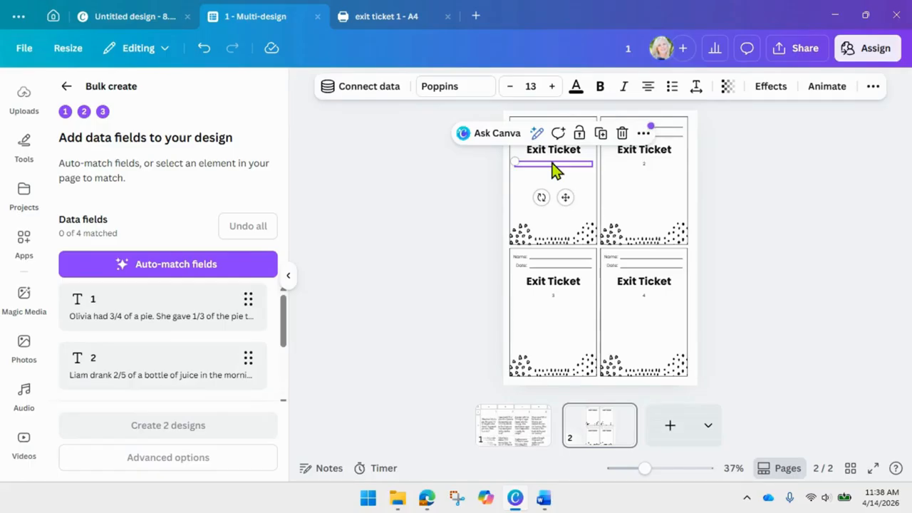
{"action": "left_click", "coordinate": [378, 92]}
{"action": "left_click", "coordinate": [287, 194]}
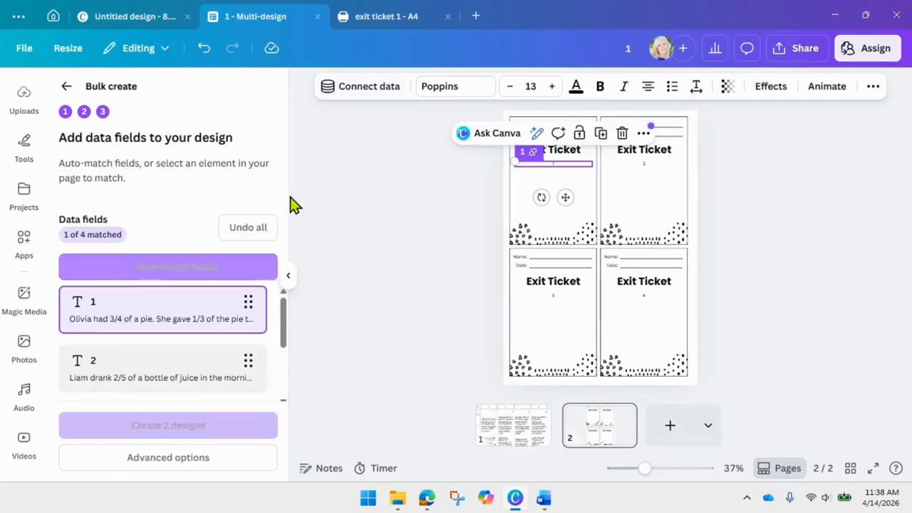
{"action": "left_click", "coordinate": [645, 166]}
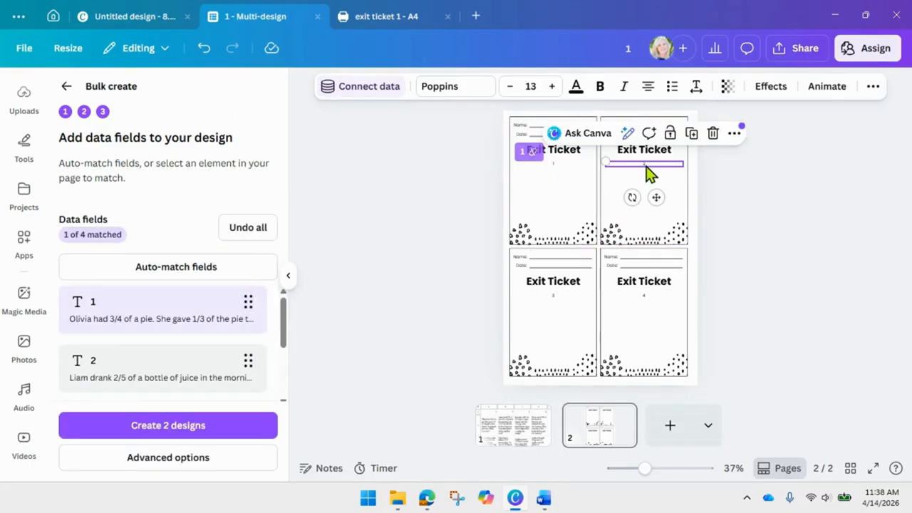
{"action": "left_click", "coordinate": [363, 94]}
{"action": "left_click", "coordinate": [152, 365]}
{"action": "left_click", "coordinate": [363, 85]}
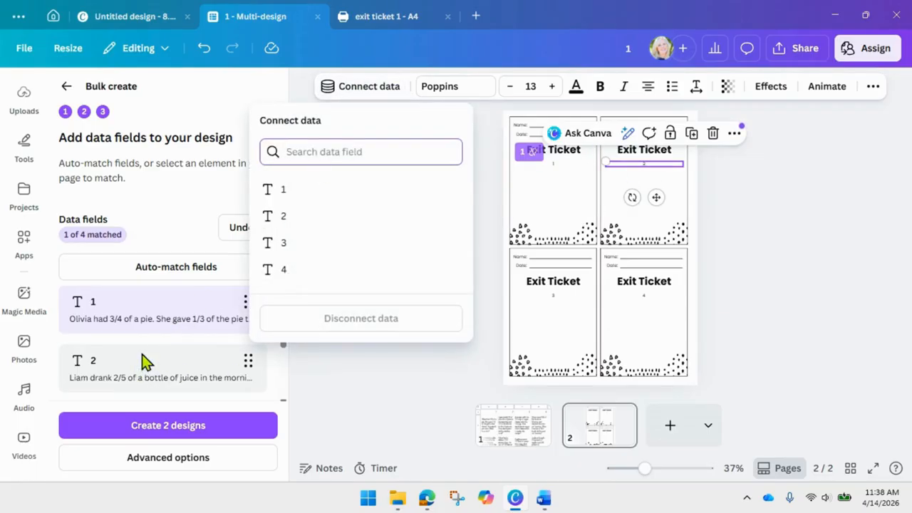
{"action": "left_click", "coordinate": [295, 215]}
Step: Connect placeholders 3 and 4 on the lower exit tickets to data fields 3 and 4 and create the two designs
{"action": "left_click", "coordinate": [553, 296]}
{"action": "left_click", "coordinate": [364, 87]}
{"action": "left_click", "coordinate": [290, 240]}
{"action": "left_click", "coordinate": [645, 297]}
{"action": "left_click", "coordinate": [362, 87]}
{"action": "left_click", "coordinate": [289, 267]}
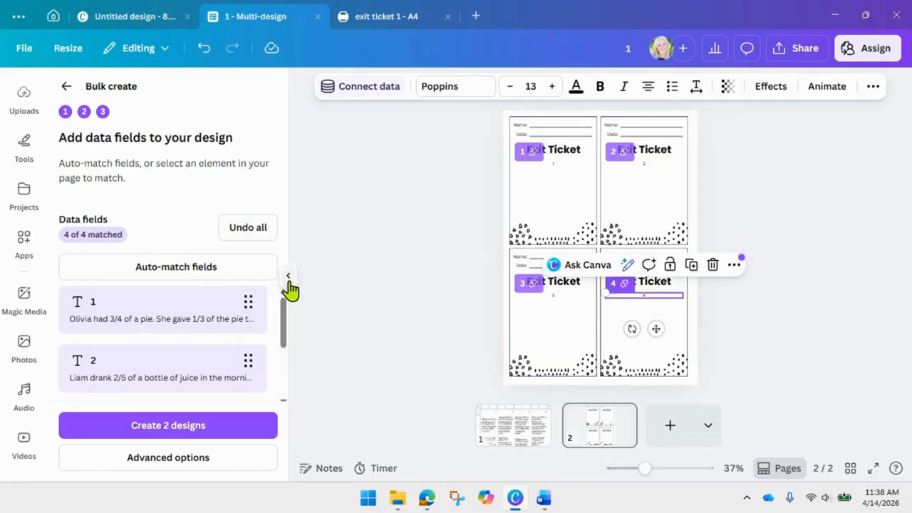
{"action": "left_click", "coordinate": [197, 427]}
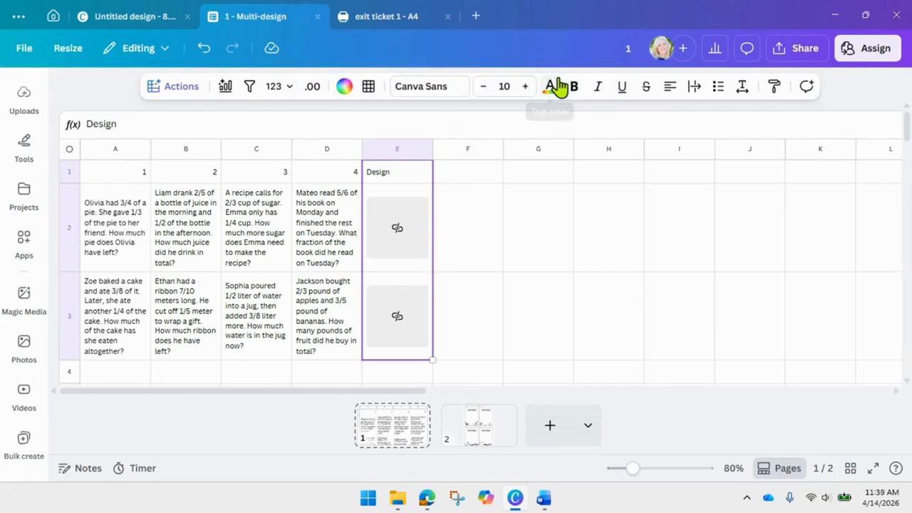
{"action": "left_click", "coordinate": [555, 85]}
{"action": "left_click", "coordinate": [723, 307]}
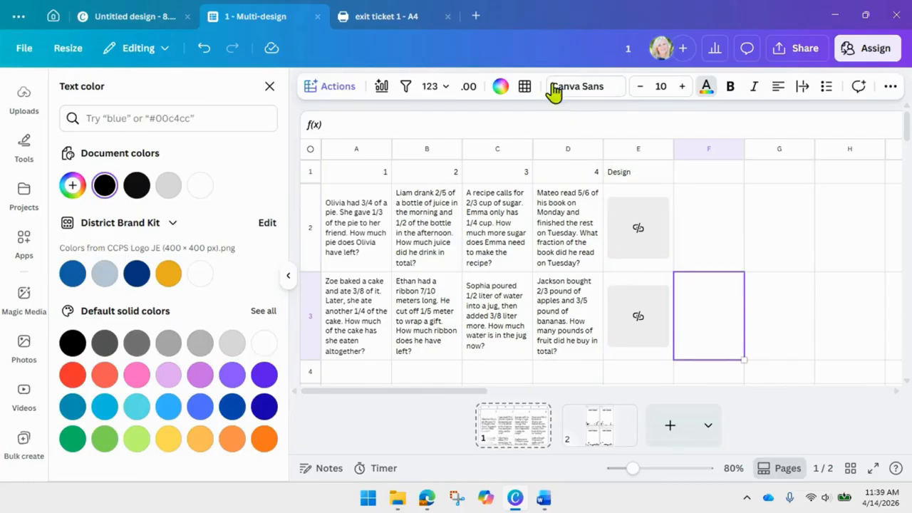
{"action": "left_click", "coordinate": [24, 194]}
{"action": "key", "text": "Up"}
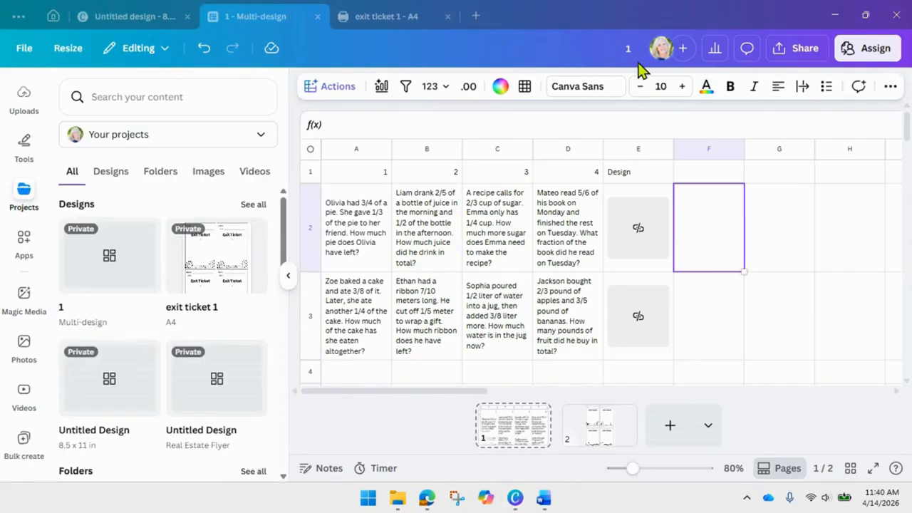
{"action": "left_click", "coordinate": [287, 277]}
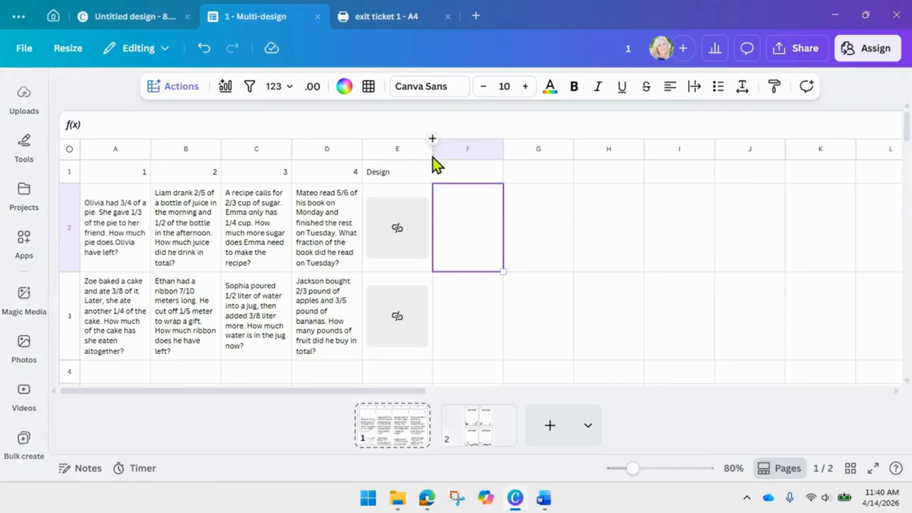
Step: Open the generated design linked in cell E2 and compare its filled exit tickets with the "exit ticket 1" template
{"action": "left_click", "coordinate": [396, 242]}
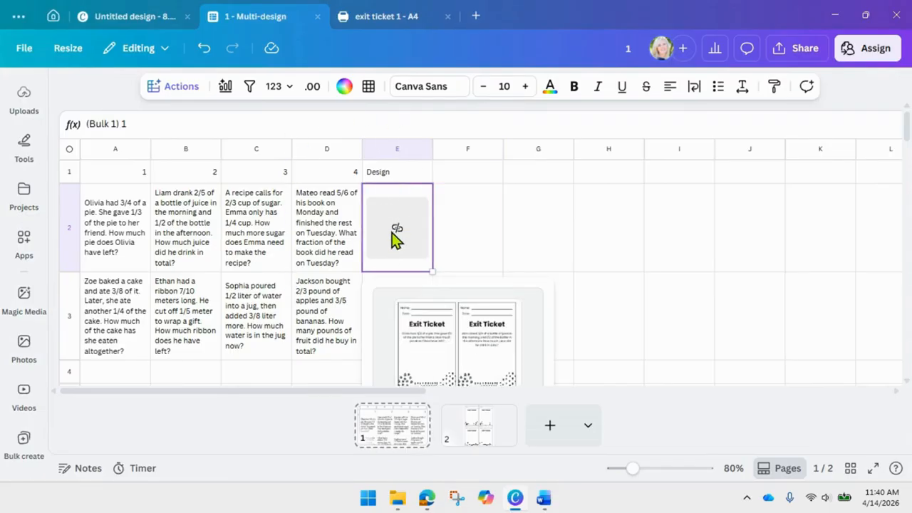
{"action": "left_click", "coordinate": [438, 334]}
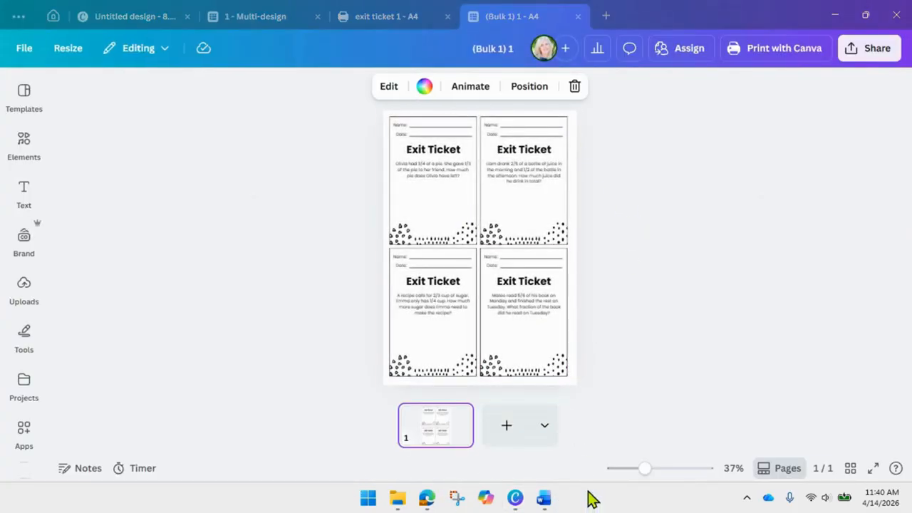
{"action": "left_click_drag", "start_coordinate": [644, 469], "coordinate": [654, 469]}
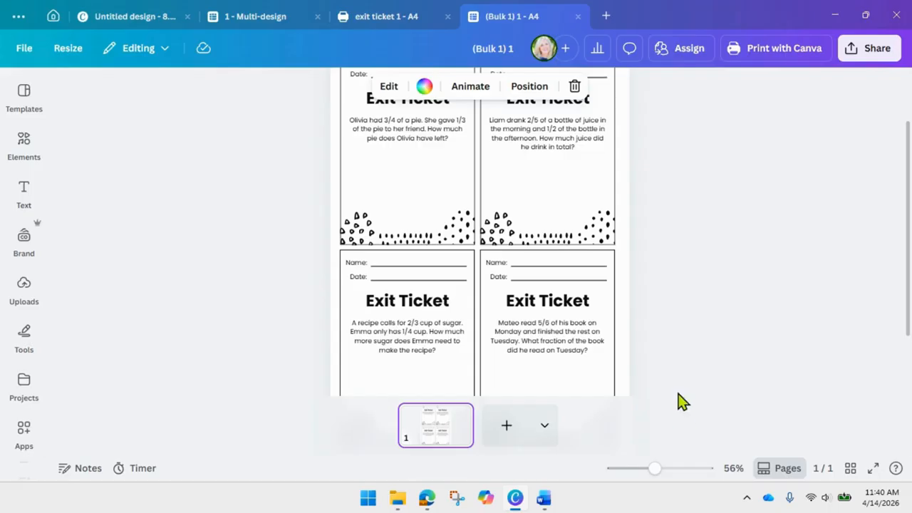
{"action": "left_click", "coordinate": [385, 16]}
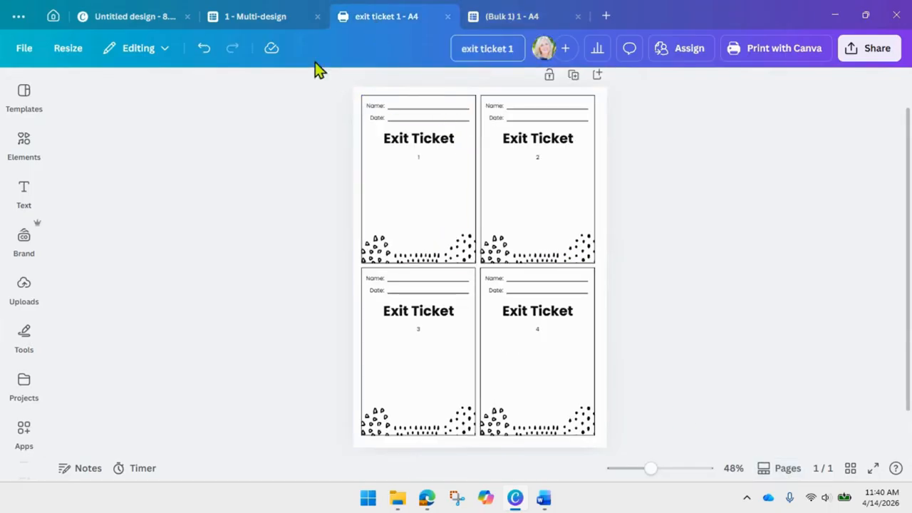
Step: Return to the sheet, open the generated design linked in cell E3 and read its four exit tickets
{"action": "left_click", "coordinate": [299, 17]}
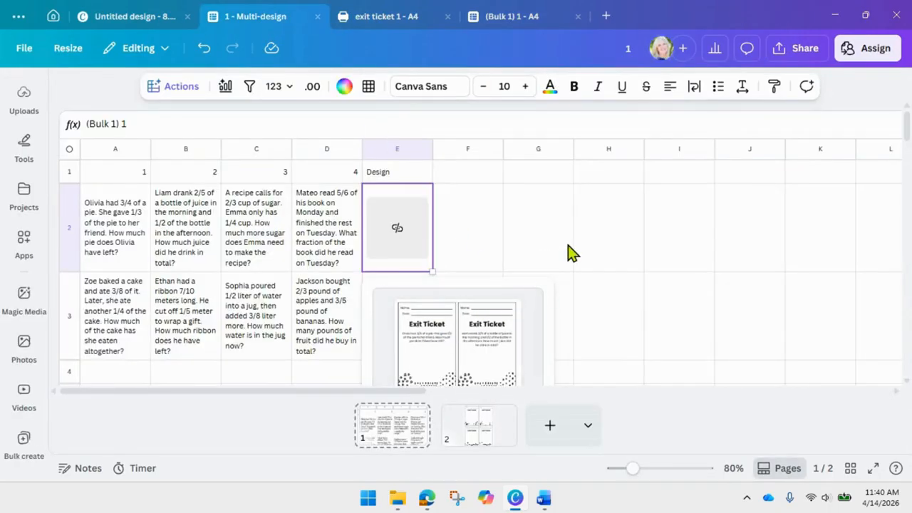
{"action": "left_click", "coordinate": [570, 253]}
{"action": "left_click", "coordinate": [404, 333]}
{"action": "scroll", "coordinate": [456, 327], "scroll_direction": "down", "scroll_amount": 3}
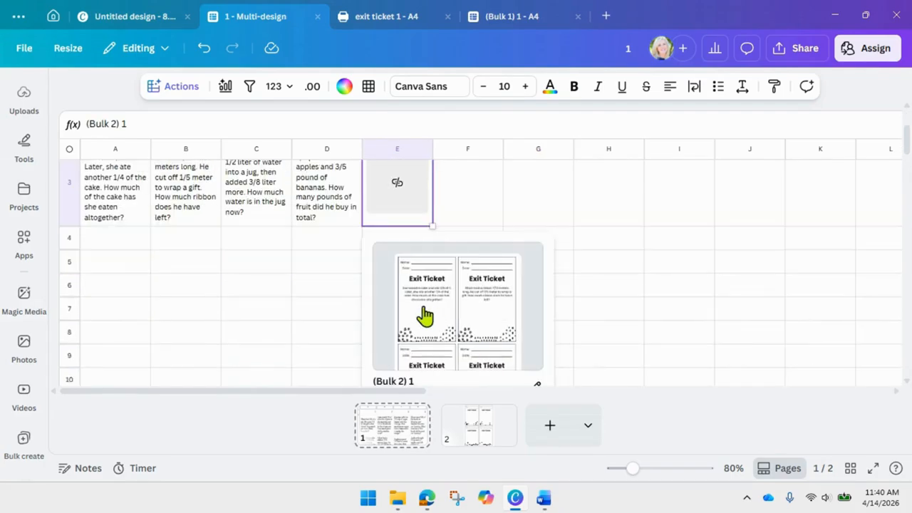
{"action": "left_click", "coordinate": [424, 315]}
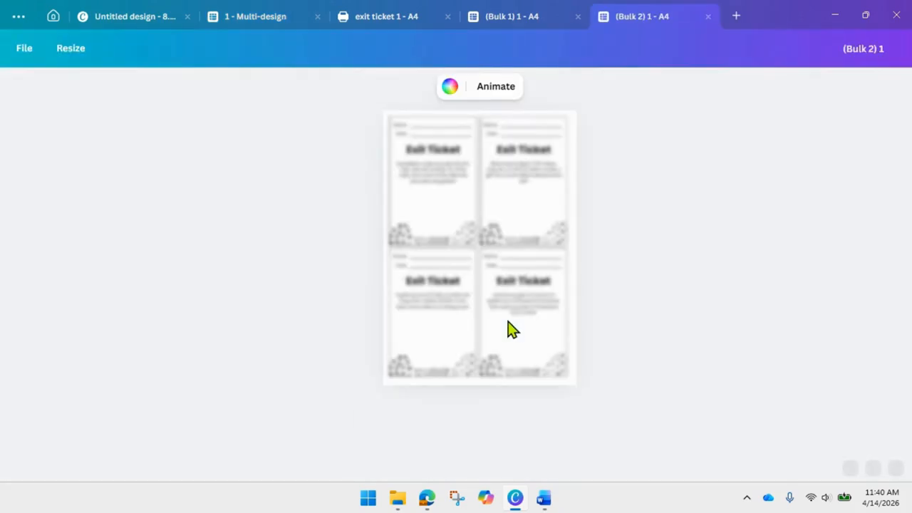
{"action": "left_click", "coordinate": [699, 470]}
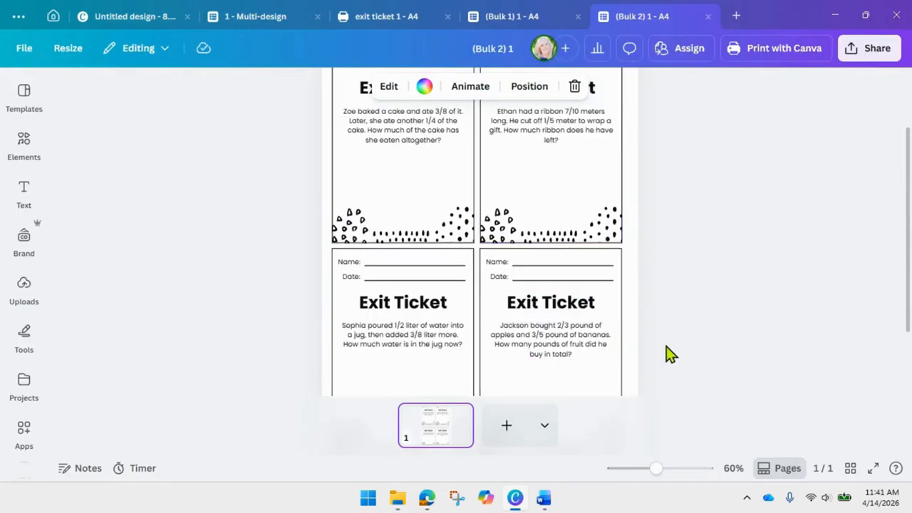
{"action": "scroll", "coordinate": [670, 354], "scroll_direction": "up", "scroll_amount": 2}
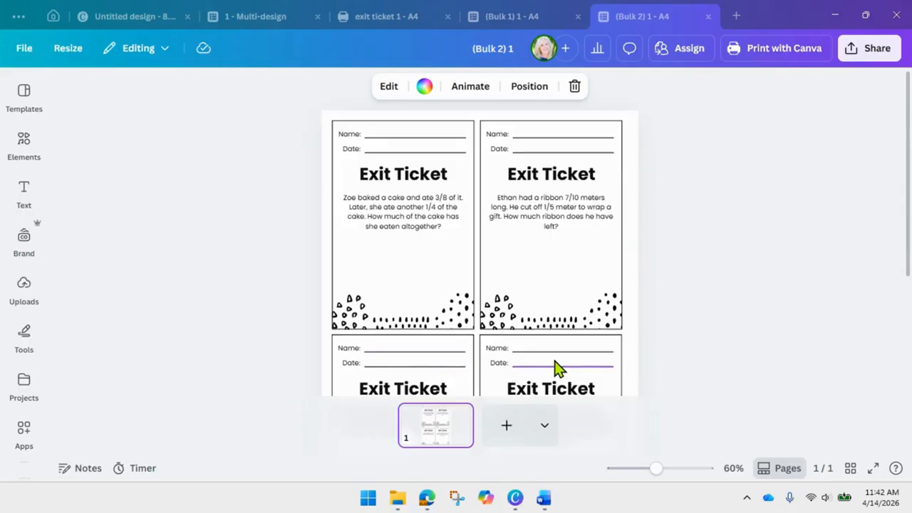
Step: Go to the projects overview to locate the bulk-created designs
{"action": "left_click", "coordinate": [53, 18]}
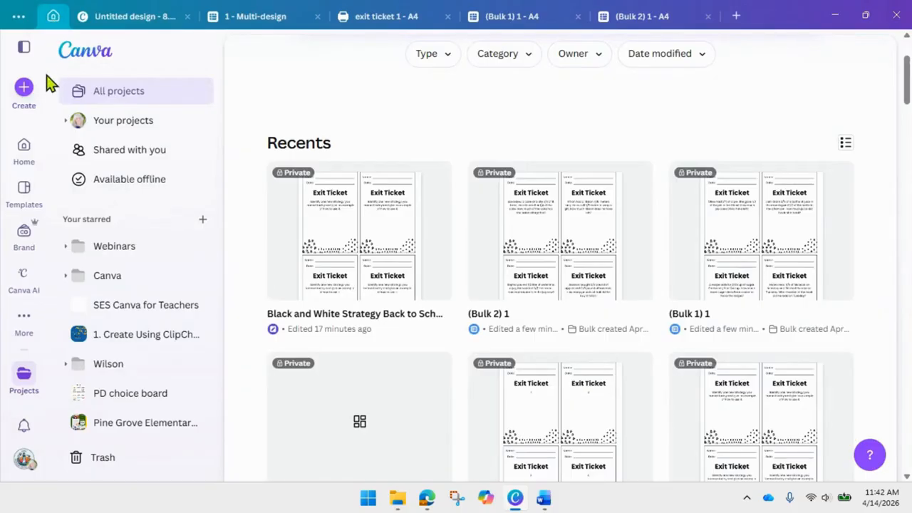